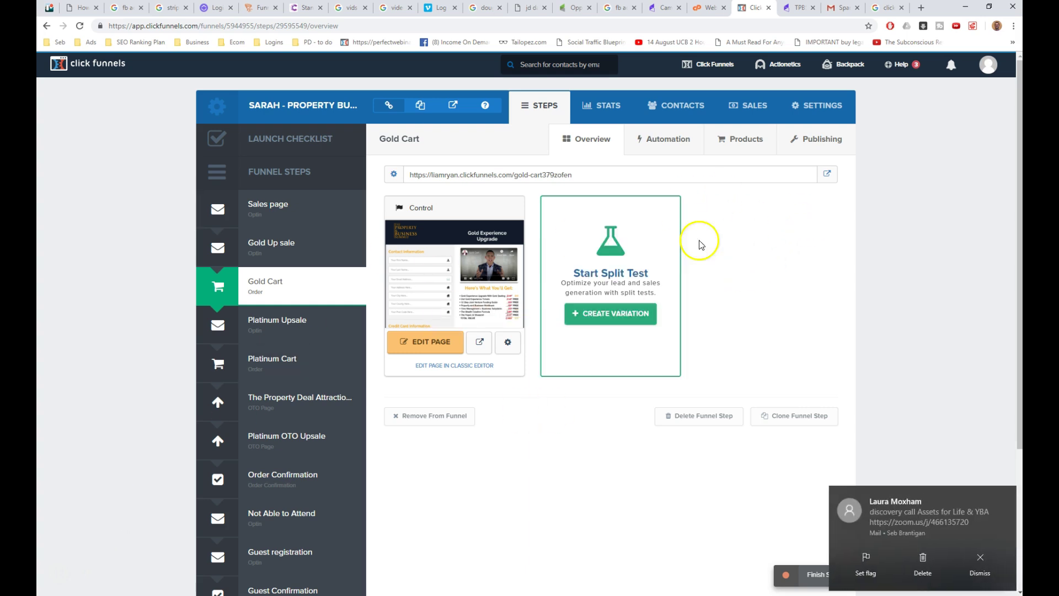
Open the Gold Cart page for editing and bring up its email integration settings
{"action": "left_click", "coordinate": [971, 560]}
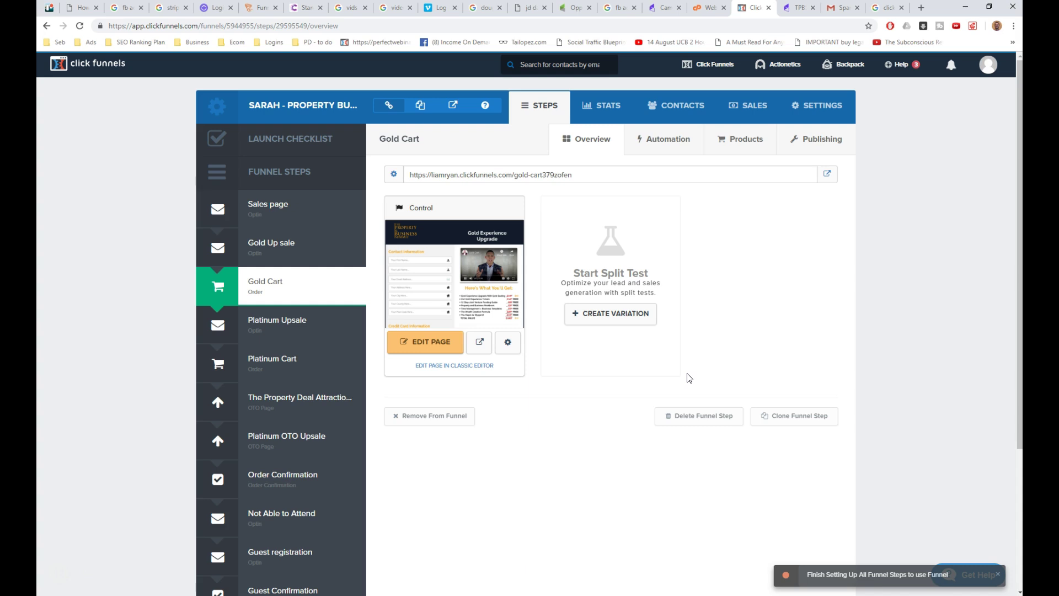
{"action": "left_click", "coordinate": [442, 341]}
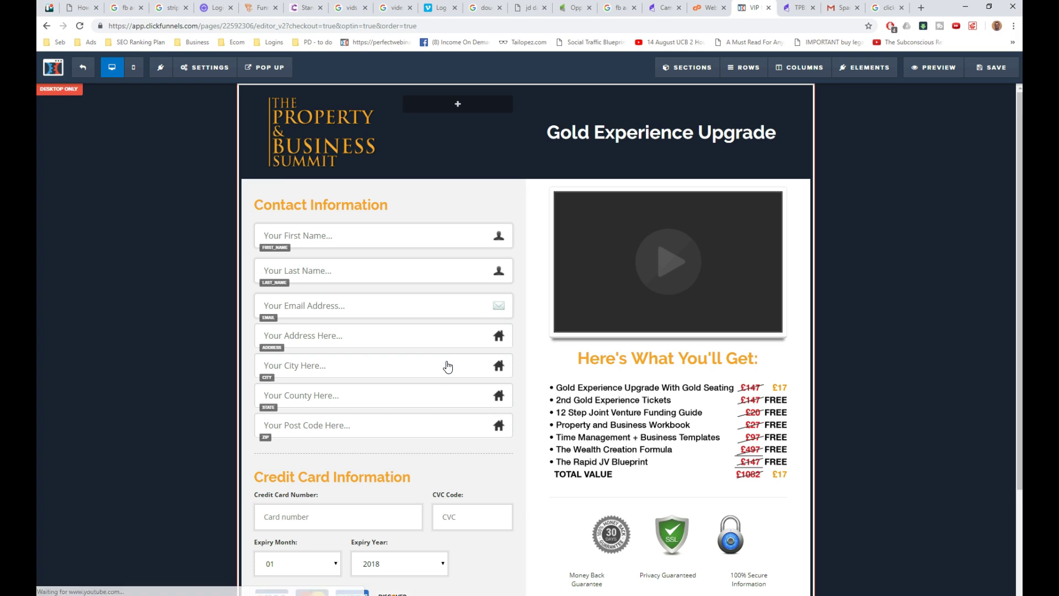
{"action": "left_click", "coordinate": [202, 70]}
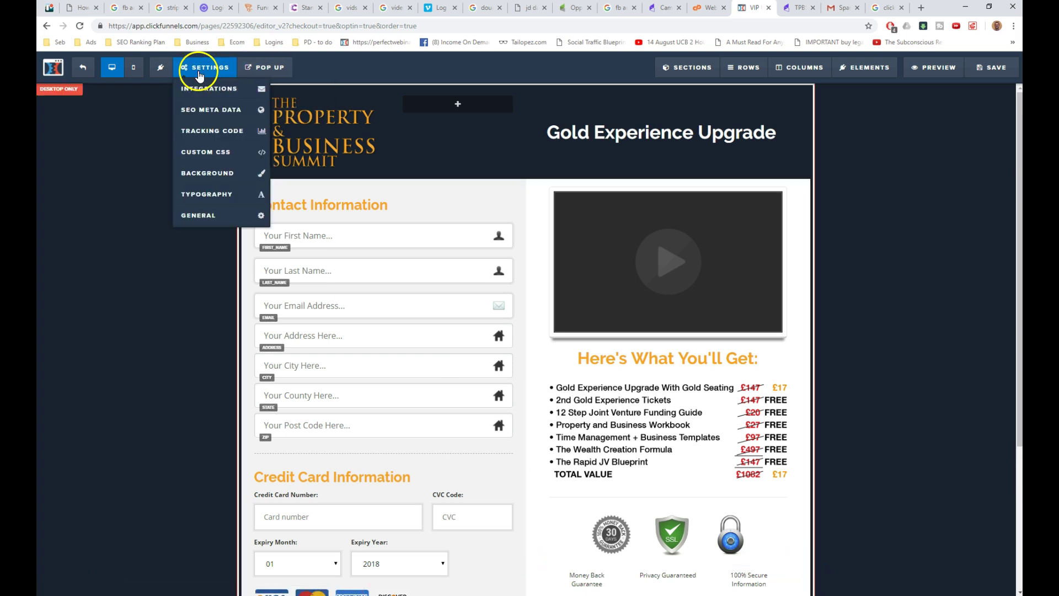
{"action": "left_click", "coordinate": [204, 88]}
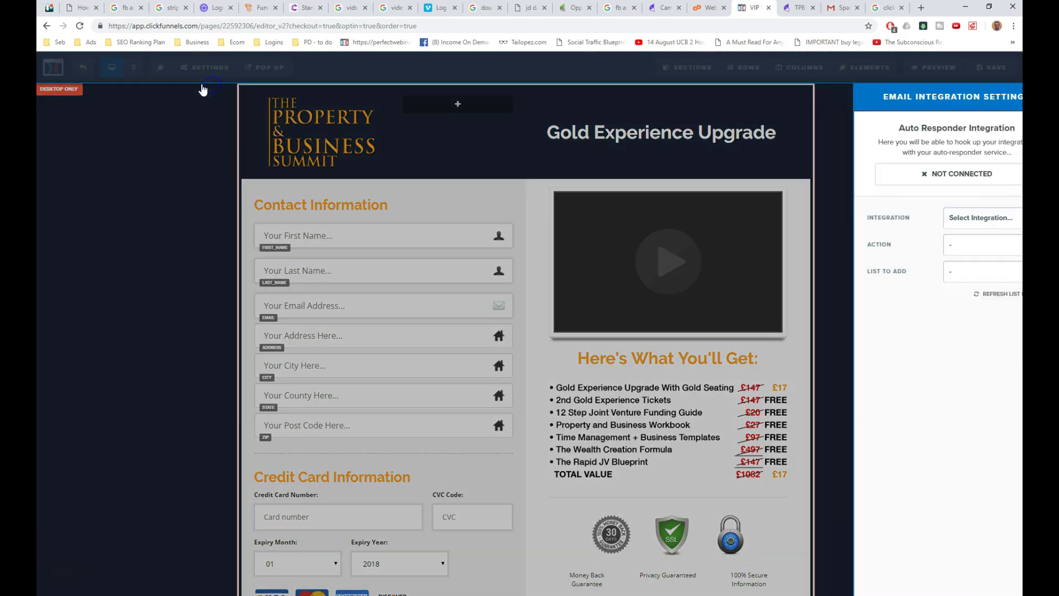
Set the auto responder integration to null (Html Form) with the action Integrate Existing Form (Add HTML Below)
{"action": "left_click", "coordinate": [955, 217]}
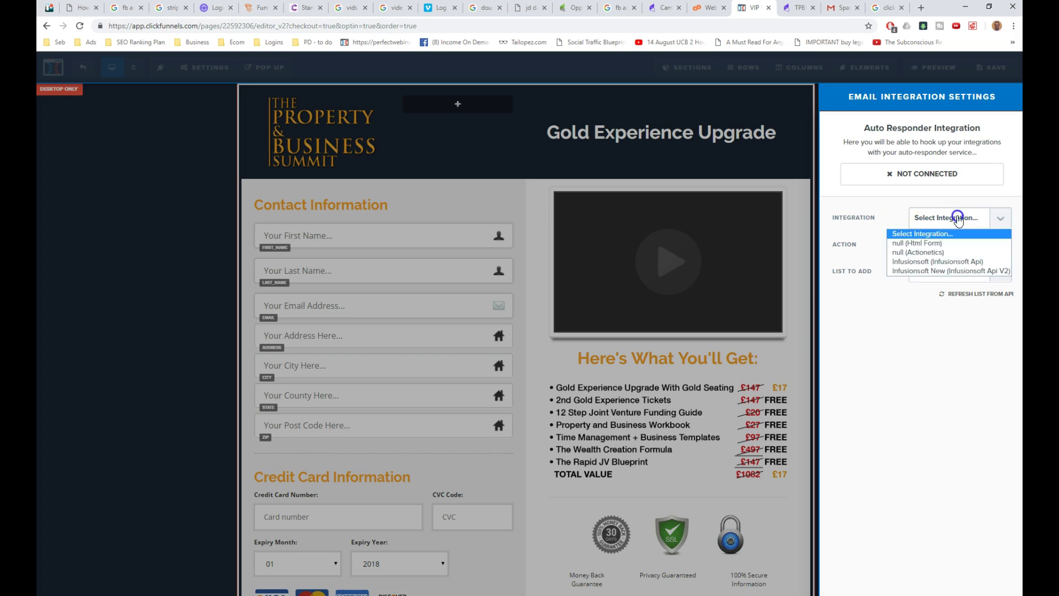
{"action": "left_click", "coordinate": [945, 248]}
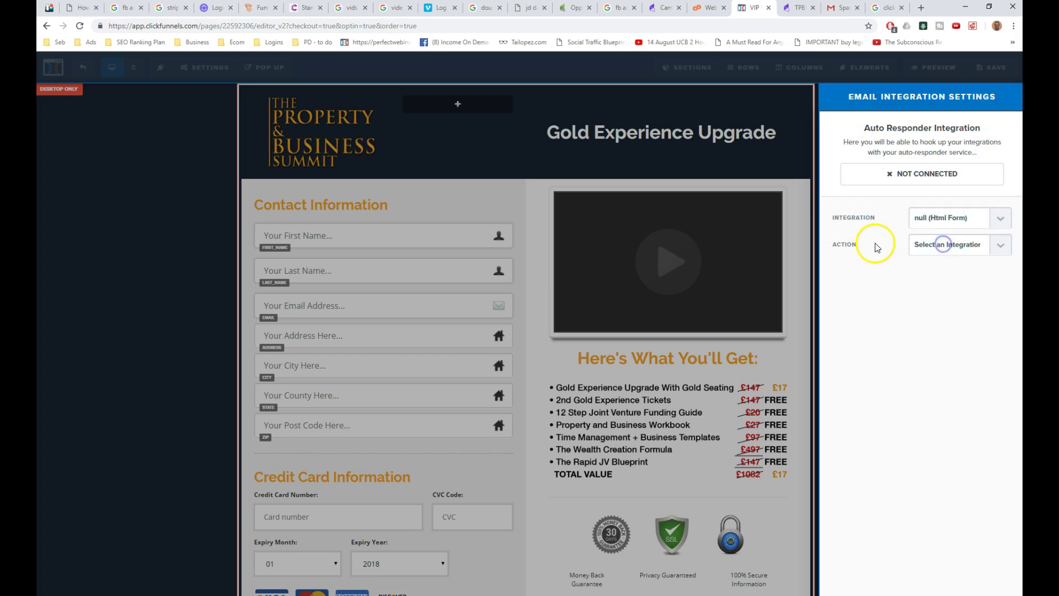
{"action": "left_click", "coordinate": [941, 226]}
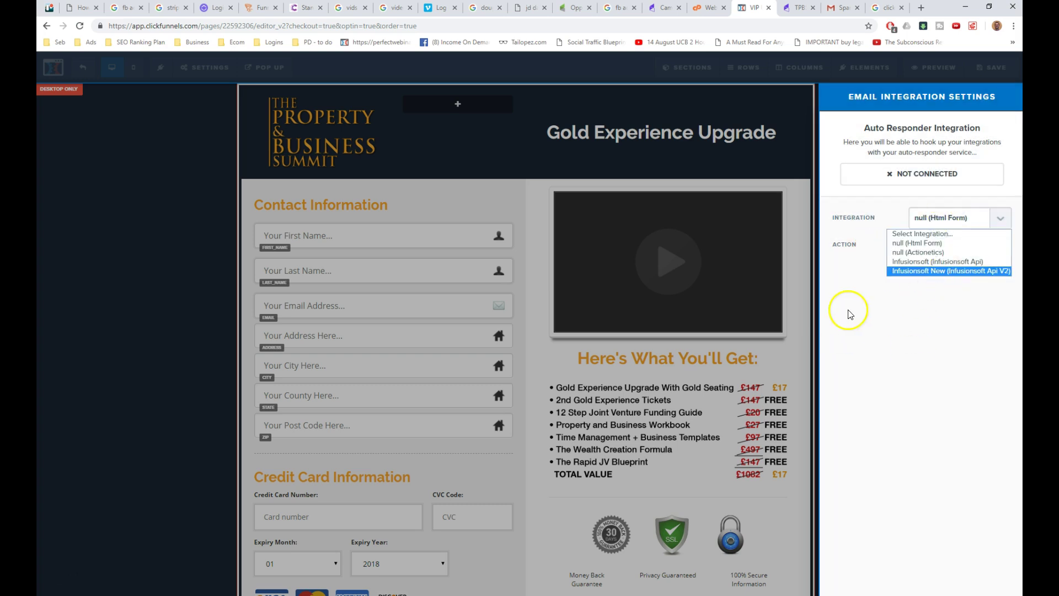
{"action": "left_click", "coordinate": [895, 382]}
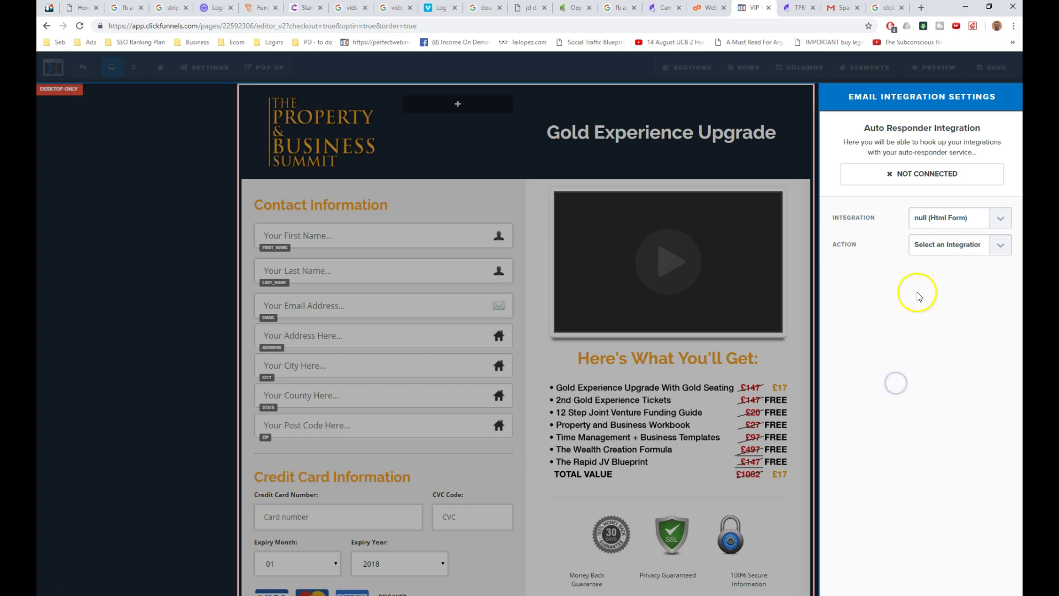
{"action": "left_click", "coordinate": [941, 243]}
{"action": "left_click", "coordinate": [927, 276]}
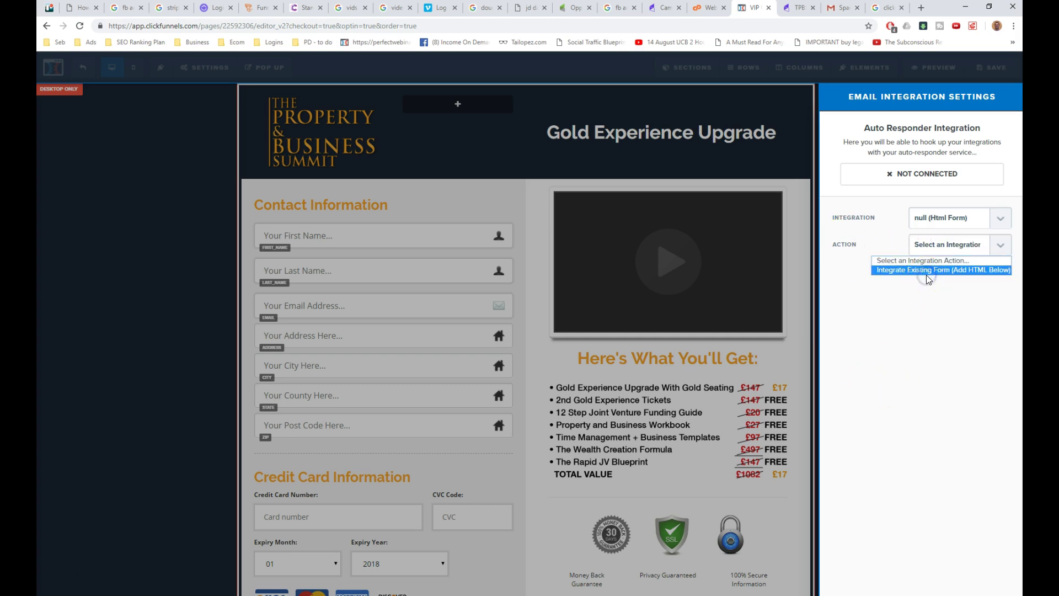
{"action": "left_click", "coordinate": [917, 274]}
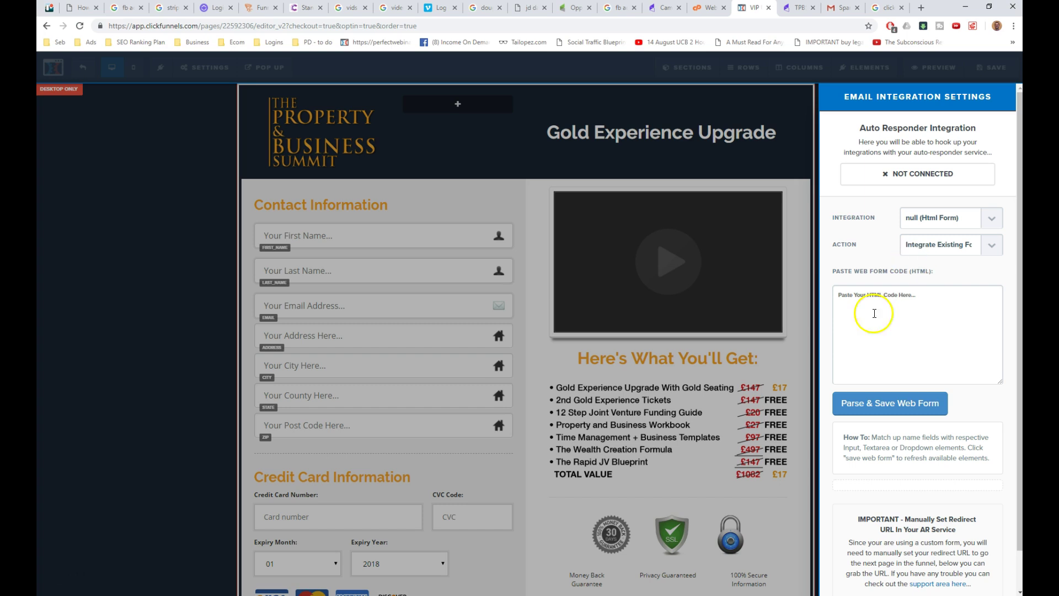
Switch to the Infusionsoft campaign, open the Organic Facebook web form, review its thank-you page and settings, and copy its HTML code
{"action": "left_click", "coordinate": [797, 8]}
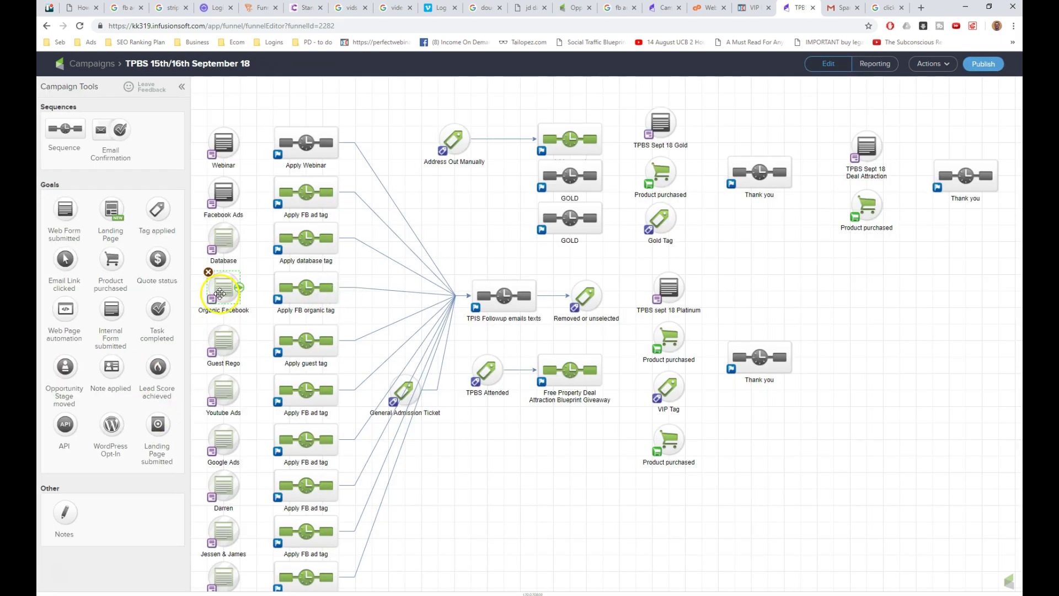
{"action": "left_click", "coordinate": [226, 288]}
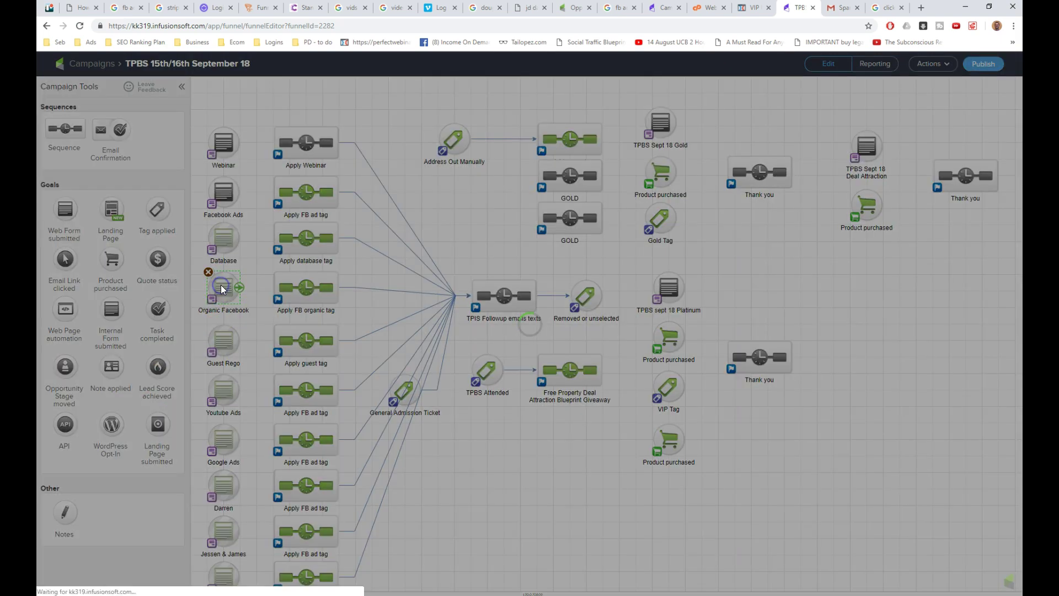
{"action": "double_click", "coordinate": [222, 286]}
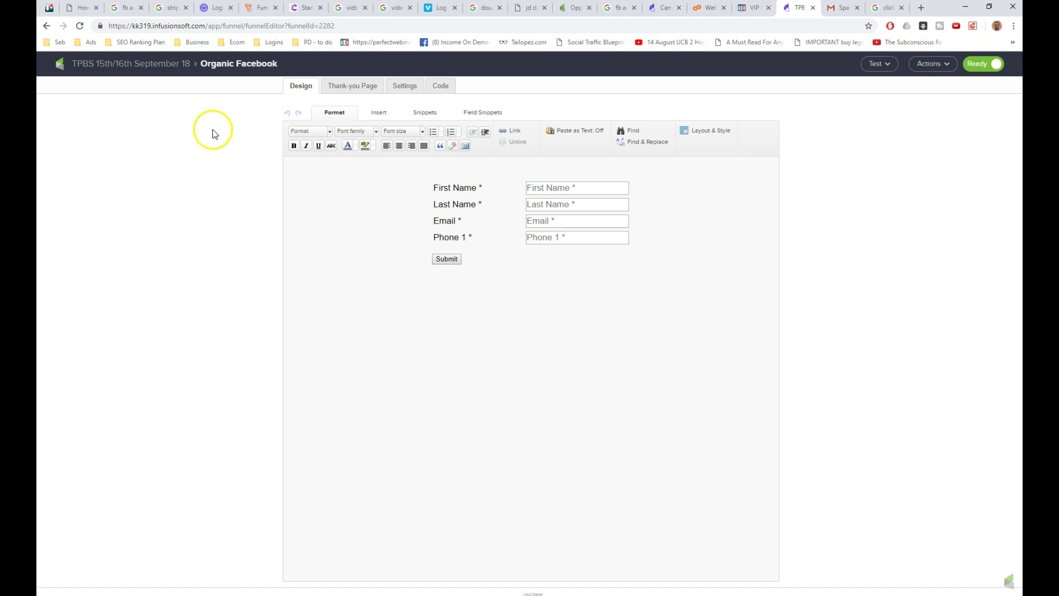
{"action": "left_click", "coordinate": [377, 87]}
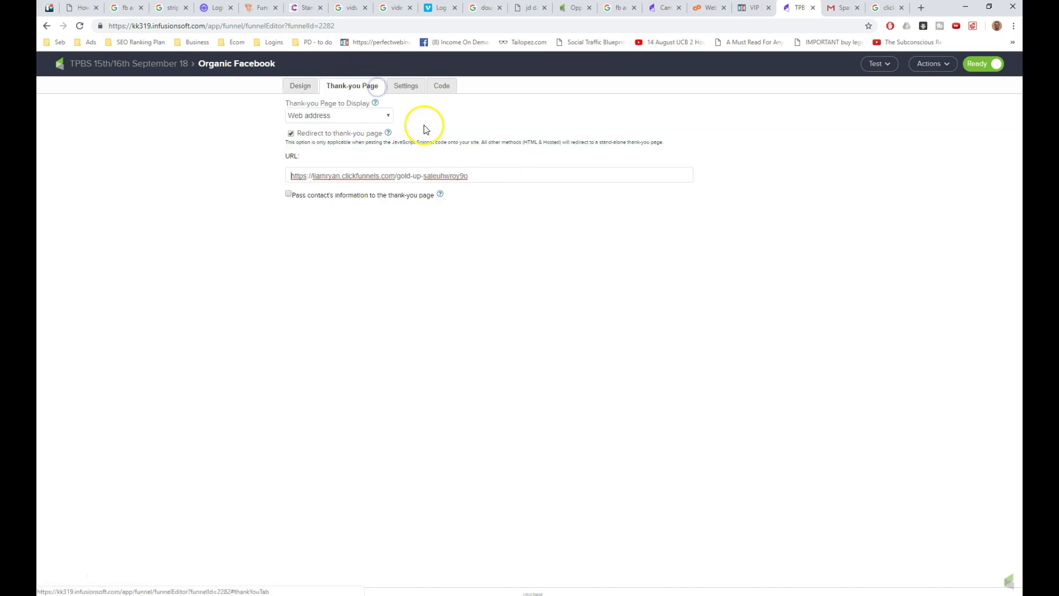
{"action": "left_click", "coordinate": [294, 87]}
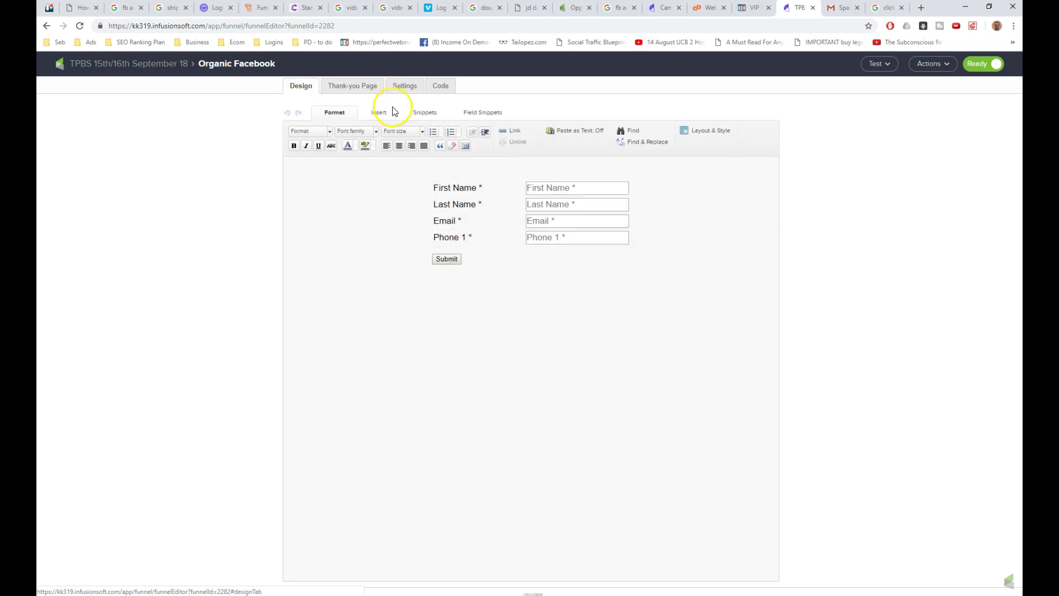
{"action": "left_click", "coordinate": [404, 88]}
{"action": "left_click", "coordinate": [301, 86]}
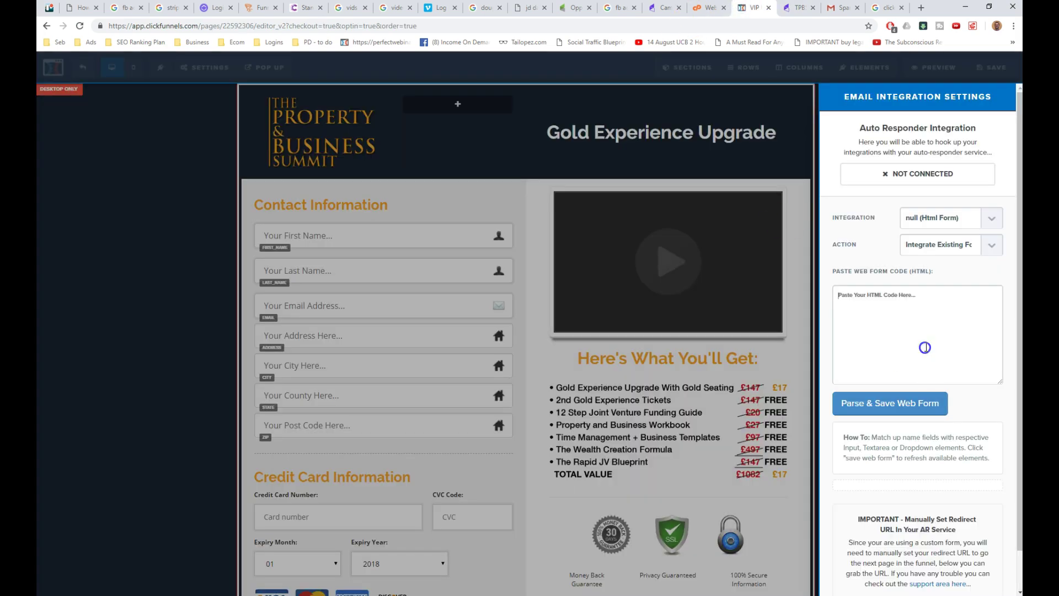
Paste the web form's HTML code without the script tags after the closing form tag, and parse and save it
{"action": "key", "text": "ctrl+v"}
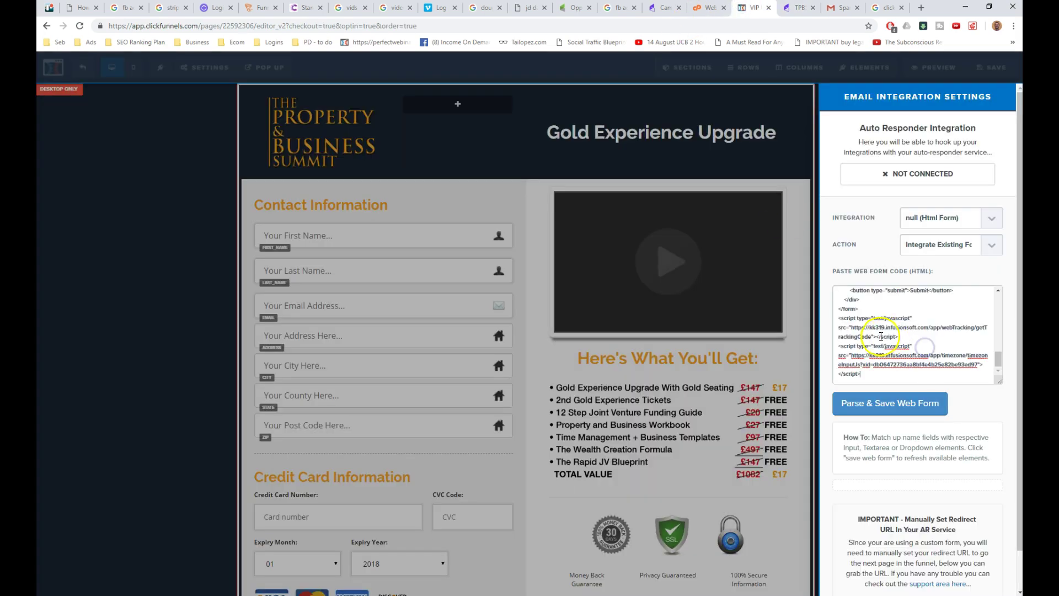
{"action": "left_click", "coordinate": [839, 319], "text": "shift"}
{"action": "key", "text": "BackSpace"}
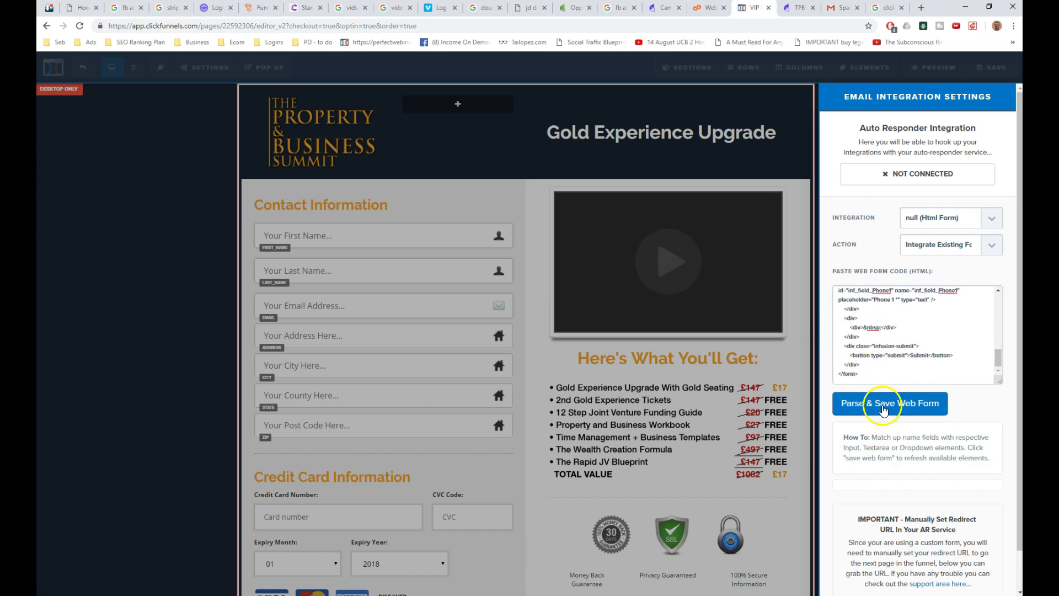
{"action": "left_click", "coordinate": [884, 409]}
Sync inf_field_FirstName to first_name, inf_field_LastName to last_name and inf_field_Email to email
{"action": "scroll", "coordinate": [888, 397], "scroll_direction": "down", "scroll_amount": 3}
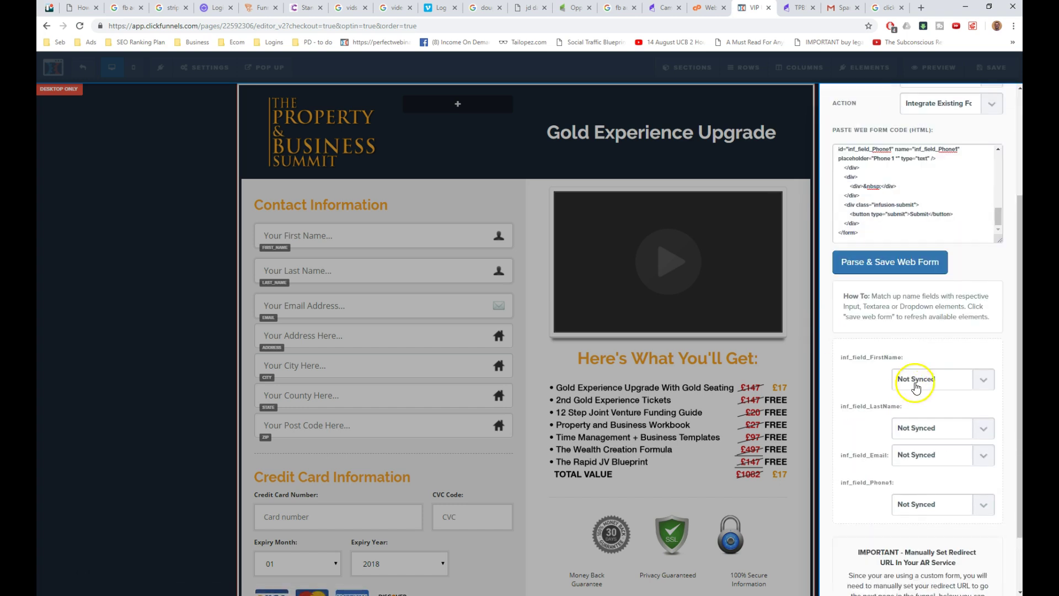
{"action": "left_click", "coordinate": [932, 392]}
{"action": "left_click", "coordinate": [932, 404]}
{"action": "left_click", "coordinate": [927, 420]}
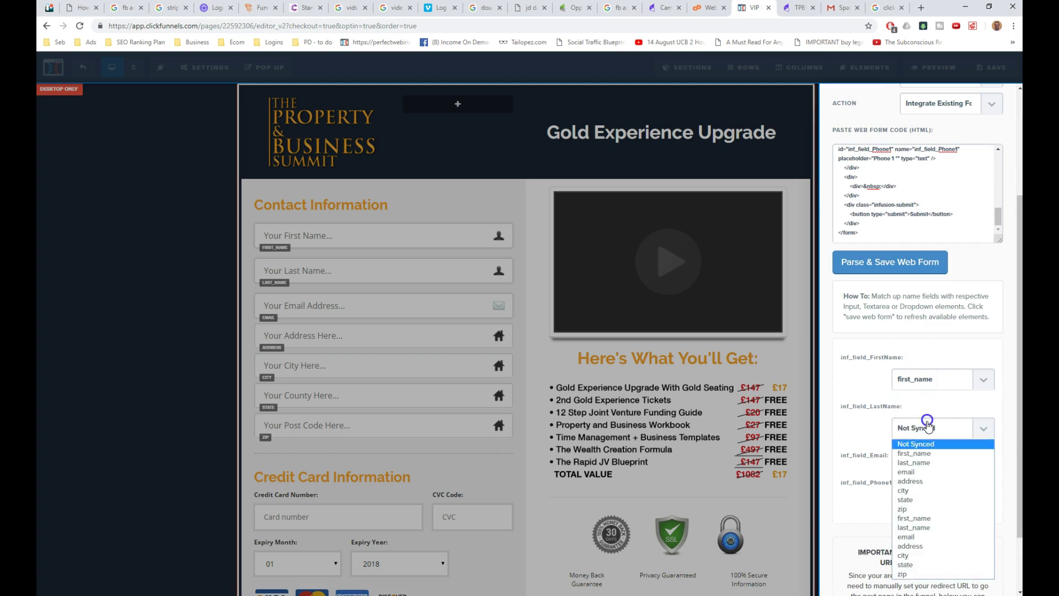
{"action": "left_click", "coordinate": [931, 462]}
{"action": "left_click", "coordinate": [930, 457]}
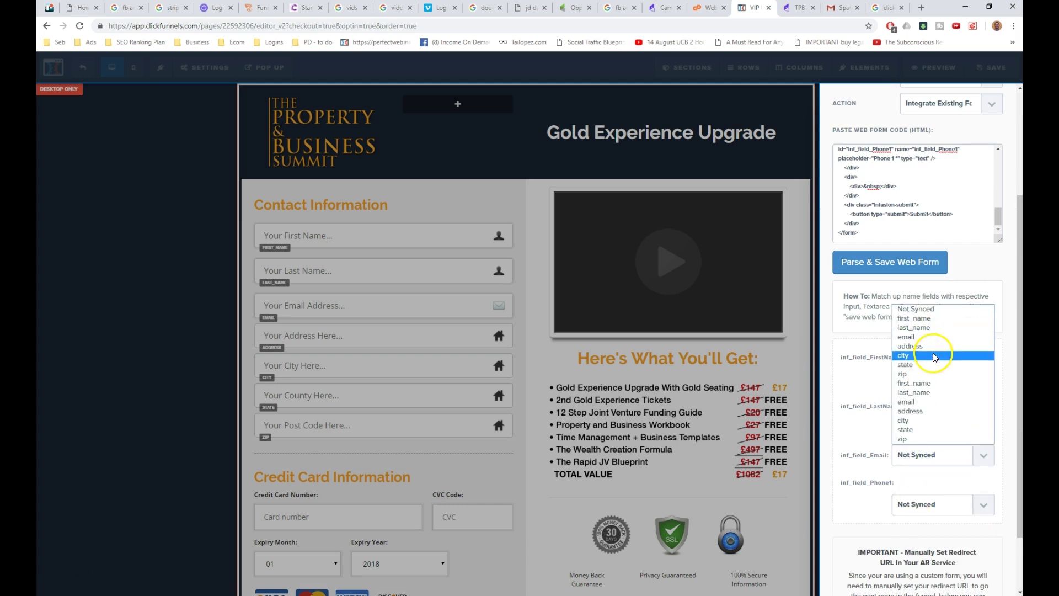
{"action": "left_click", "coordinate": [926, 336]}
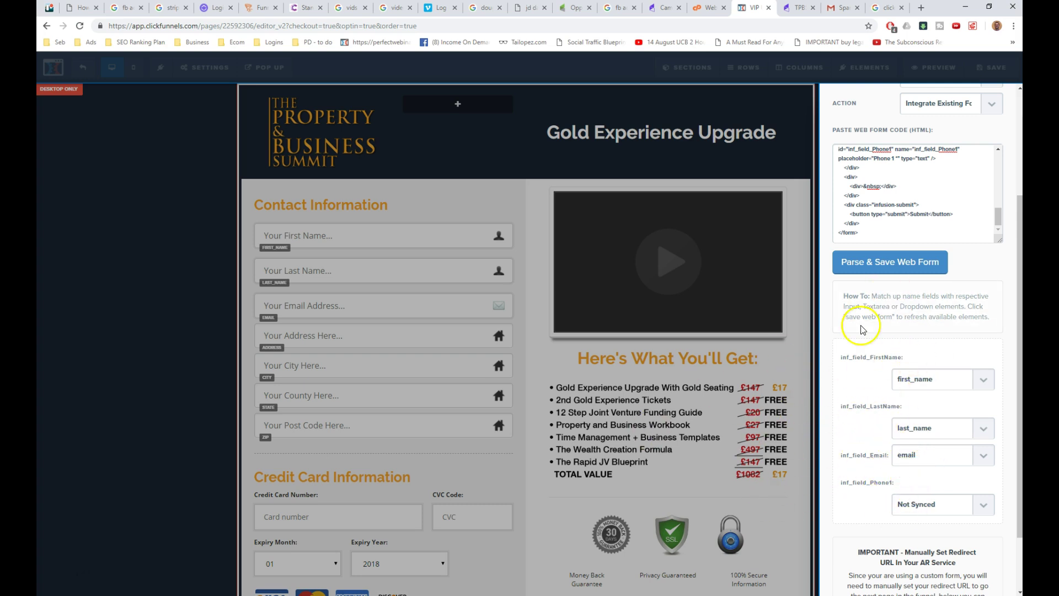
Close the email integration settings and save the Gold Experience Upgrade page
{"action": "scroll", "coordinate": [900, 302], "scroll_direction": "up", "scroll_amount": 1}
{"action": "scroll", "coordinate": [900, 302], "scroll_direction": "up", "scroll_amount": 5}
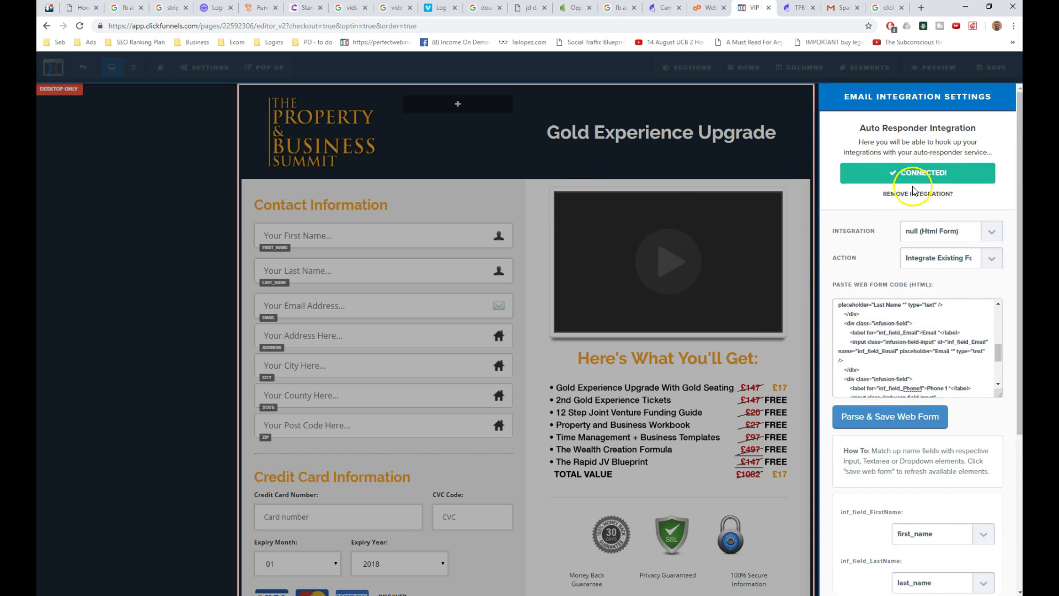
{"action": "left_click", "coordinate": [716, 173]}
{"action": "left_click", "coordinate": [977, 80]}
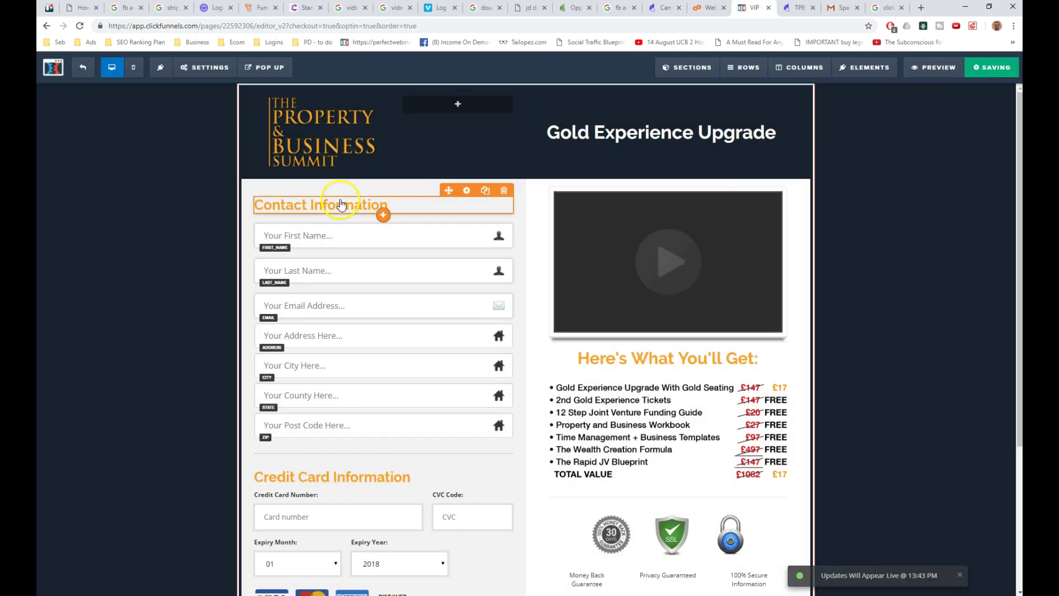
Remove the page's auto responder integration and save the page again
{"action": "mouse_move", "coordinate": [207, 67]}
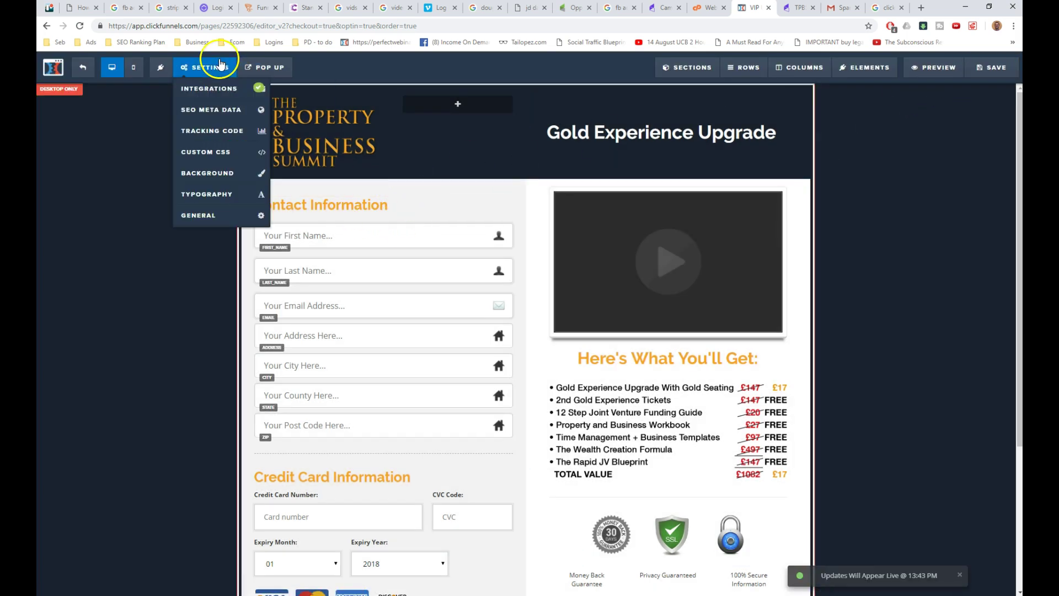
{"action": "left_click", "coordinate": [219, 90]}
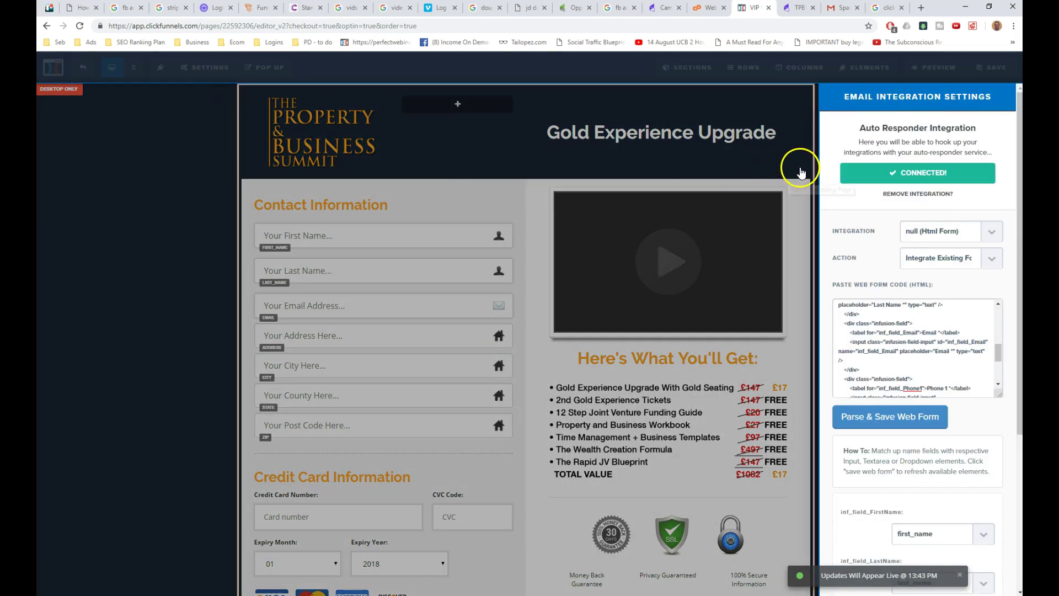
{"action": "left_click", "coordinate": [905, 194]}
{"action": "left_click", "coordinate": [650, 180]}
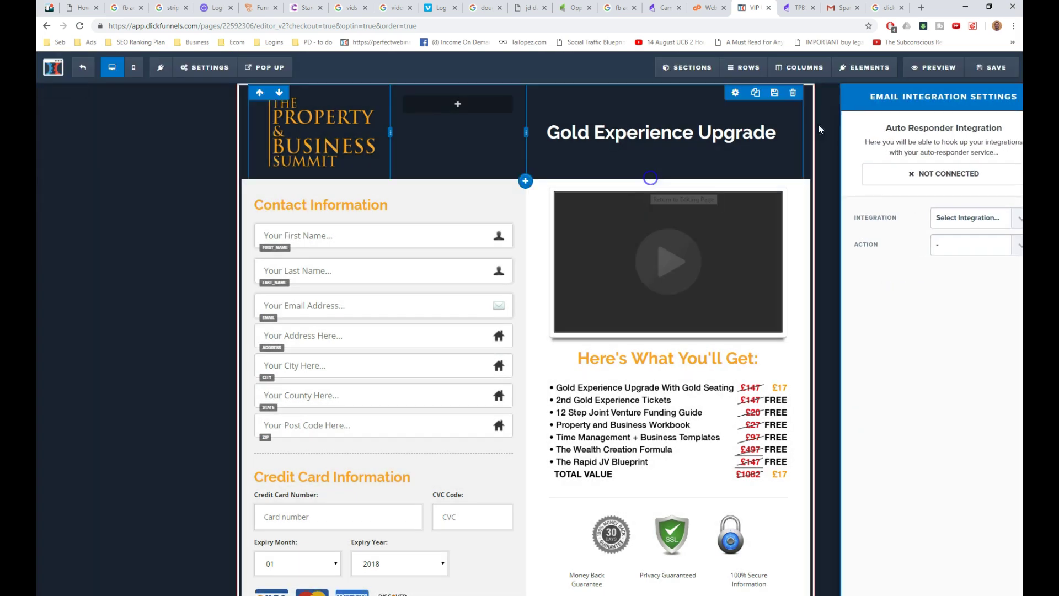
{"action": "left_click", "coordinate": [984, 77]}
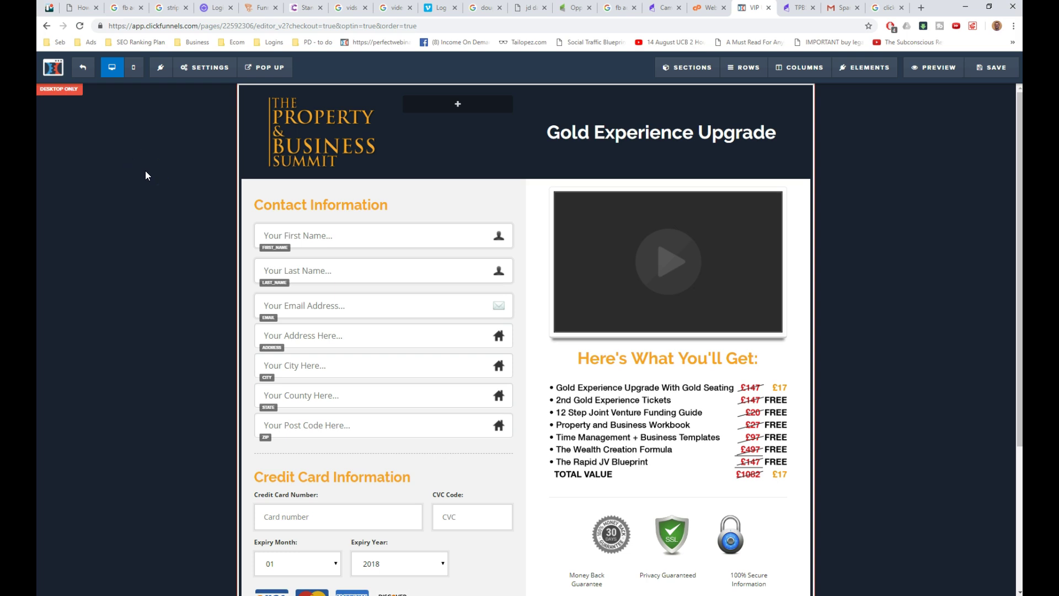
{"action": "left_click", "coordinate": [126, 310]}
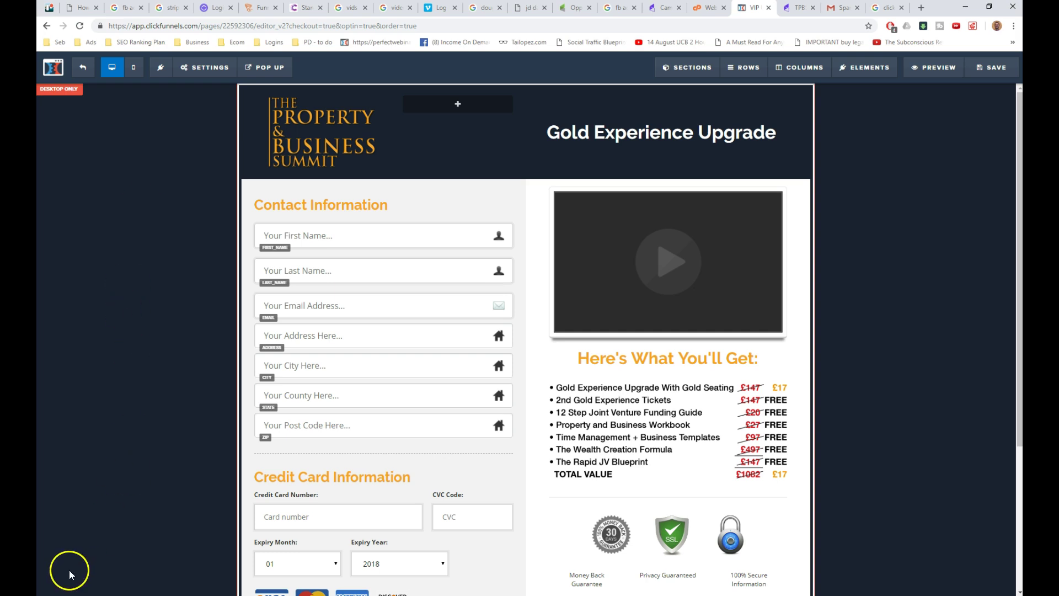